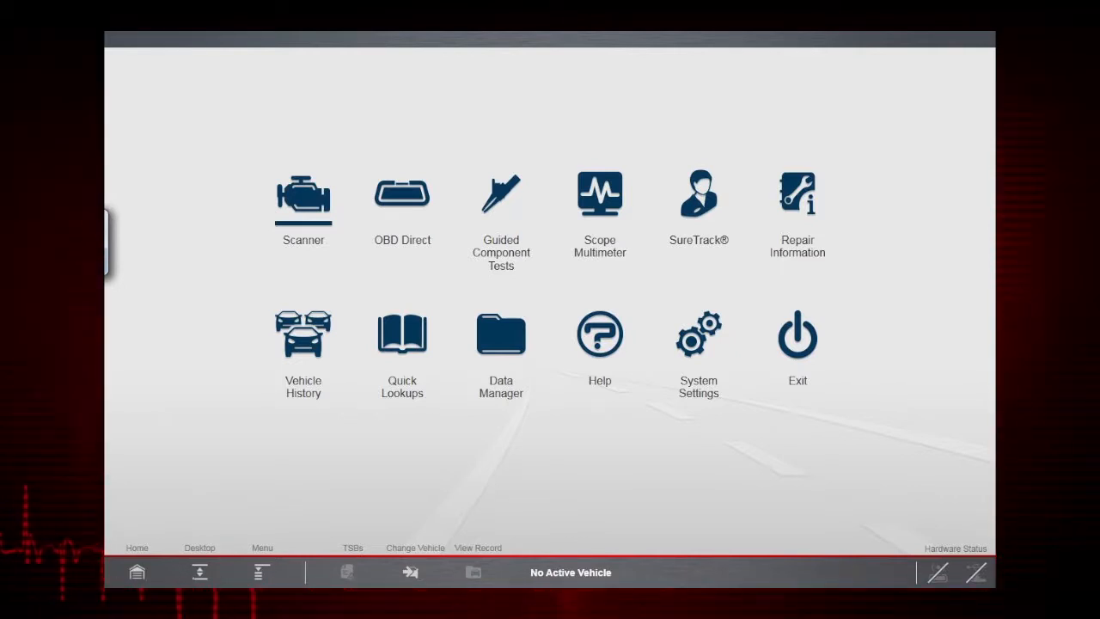
# Step: Load the 2006 Chevrolet Tahoe in Scanner and list all powertrain codes, showing P0171 and P0420
pyautogui.press('Return')
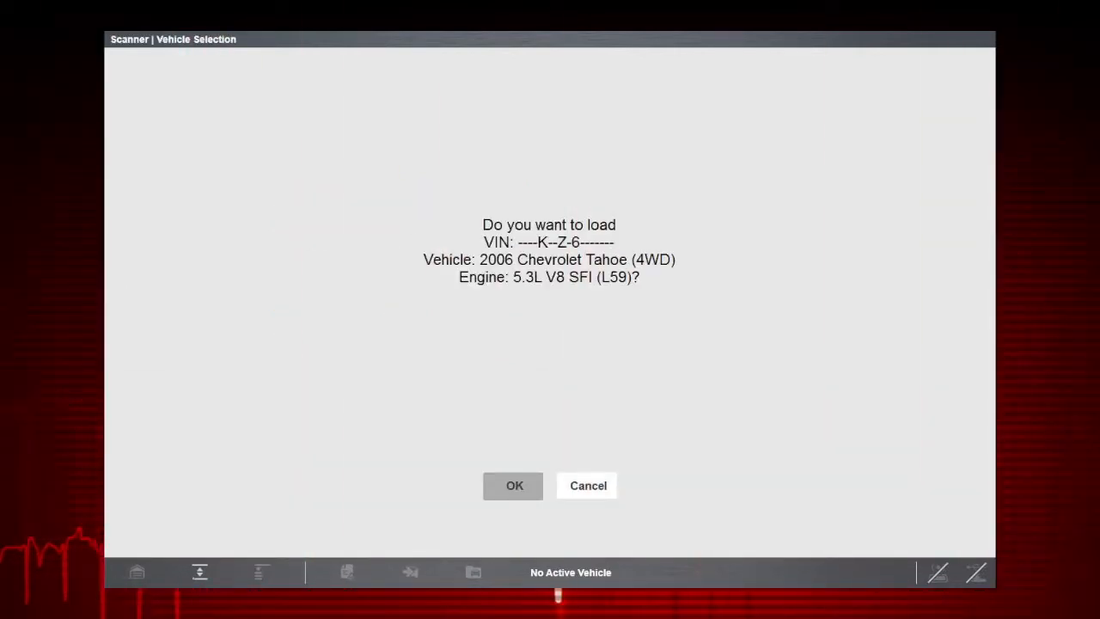
pyautogui.click(495, 496)
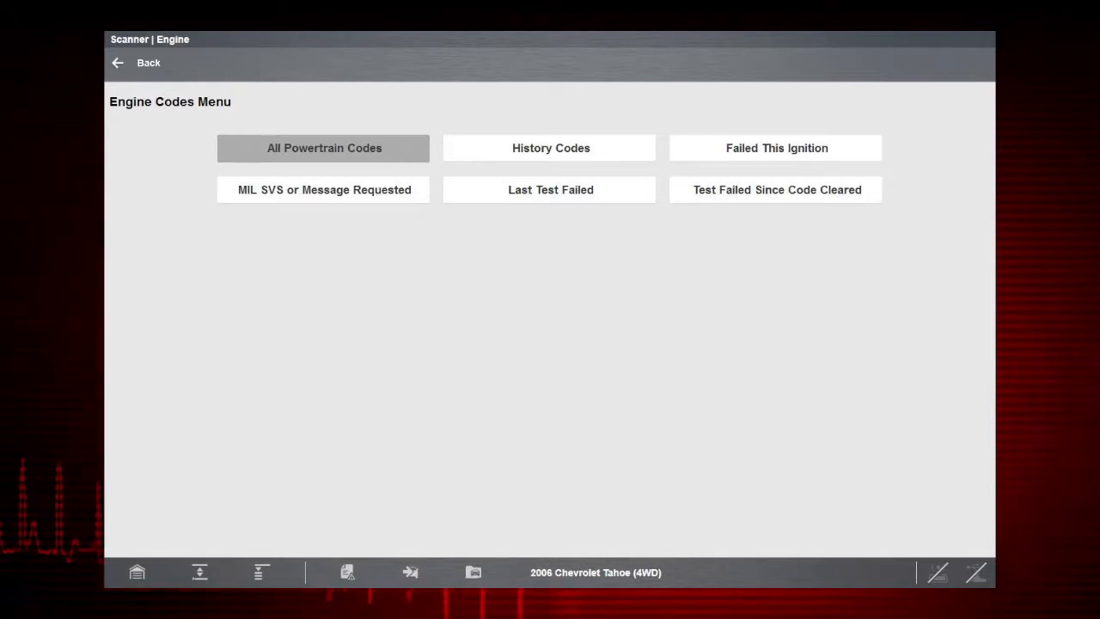
pyautogui.click(249, 149)
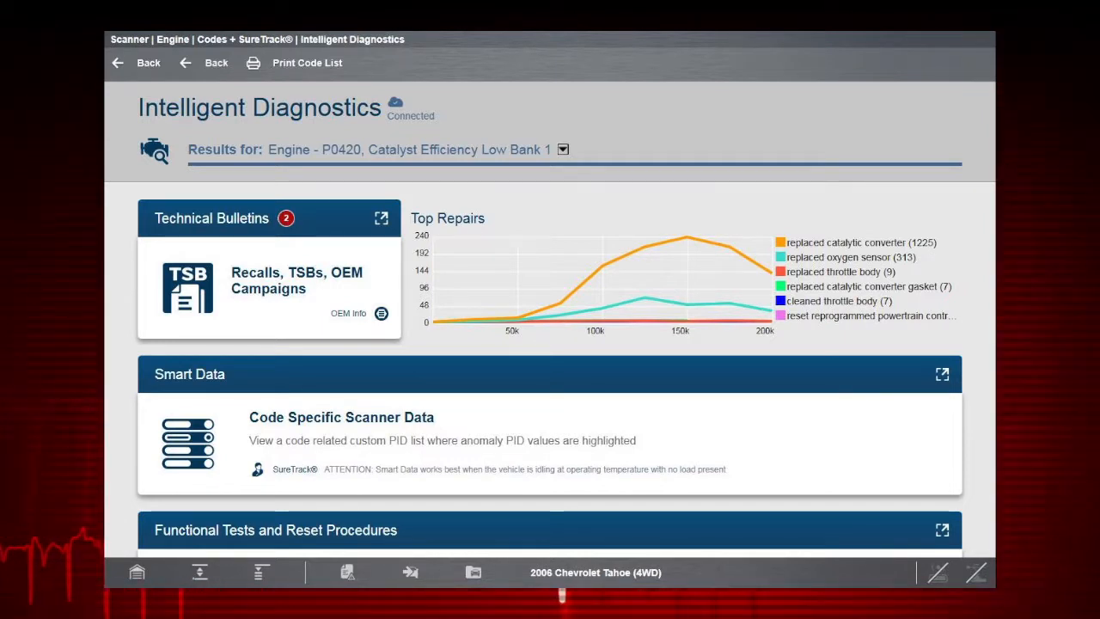
# Step: View the P0420 technical bulletins and read the Catalytic Converter Break-In Information bulletin
pyautogui.click(230, 253)
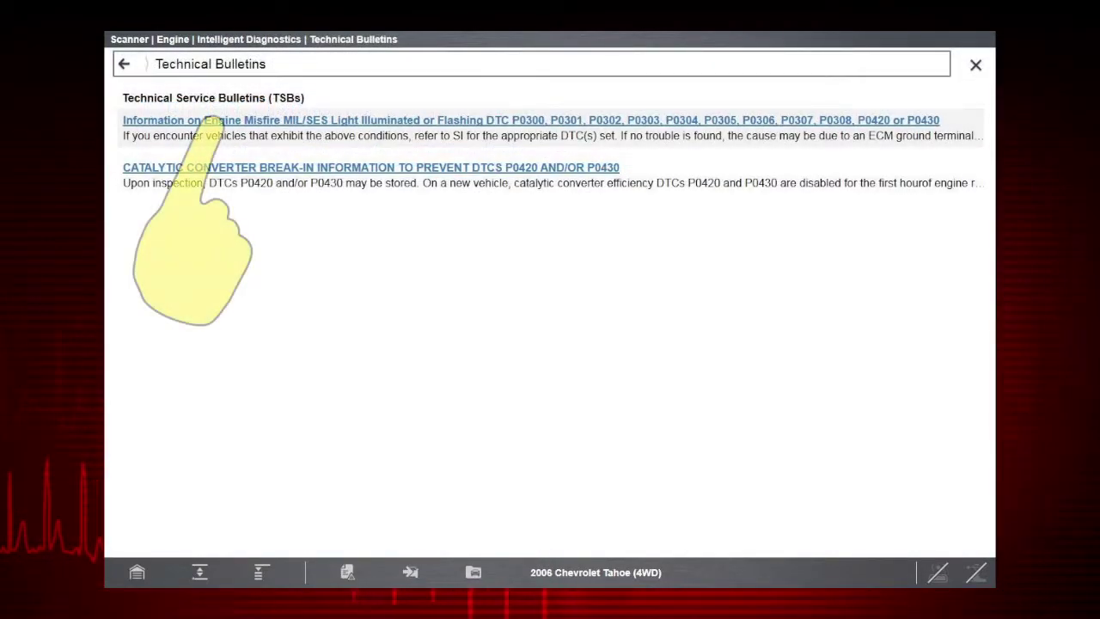
pyautogui.click(209, 121)
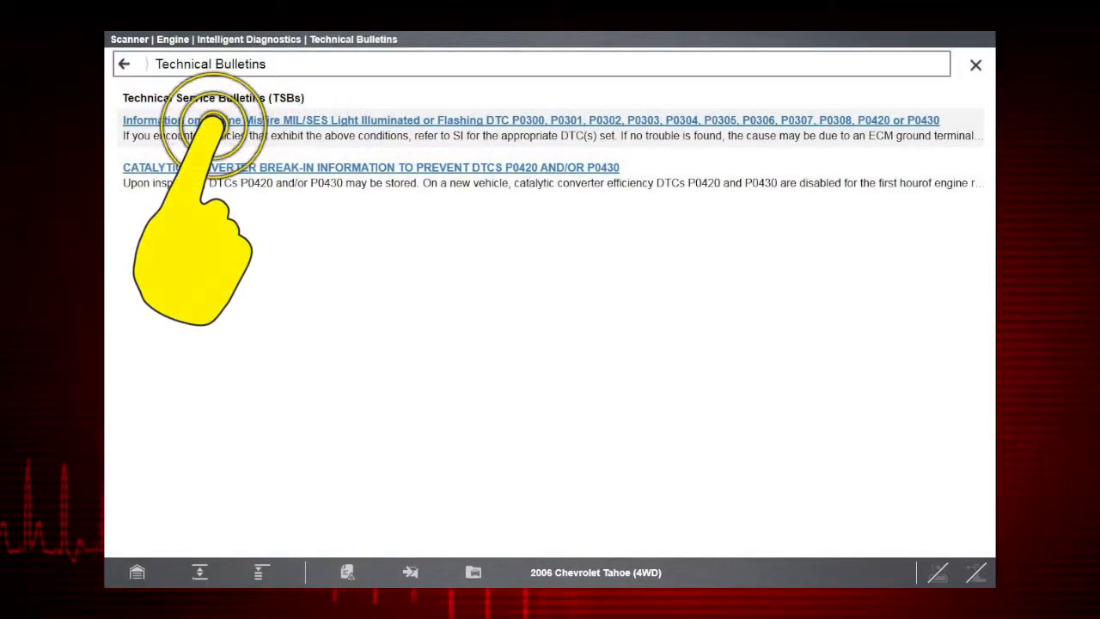
pyautogui.click(189, 169)
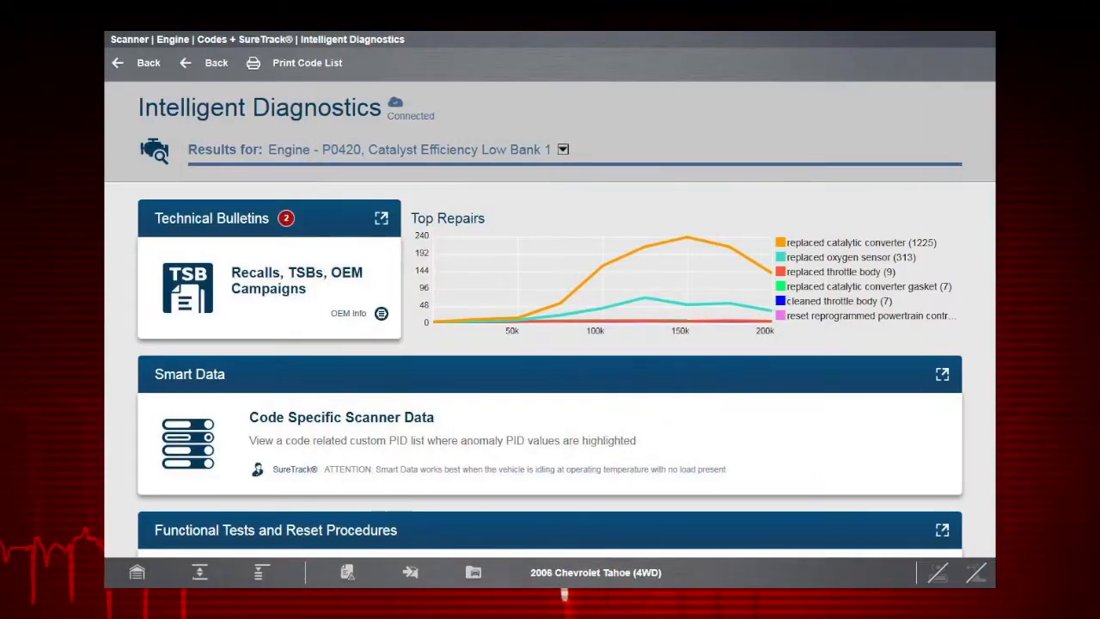
# Step: Bring up the code-specific Smart Data sensor readings for P0420
pyautogui.click(268, 376)
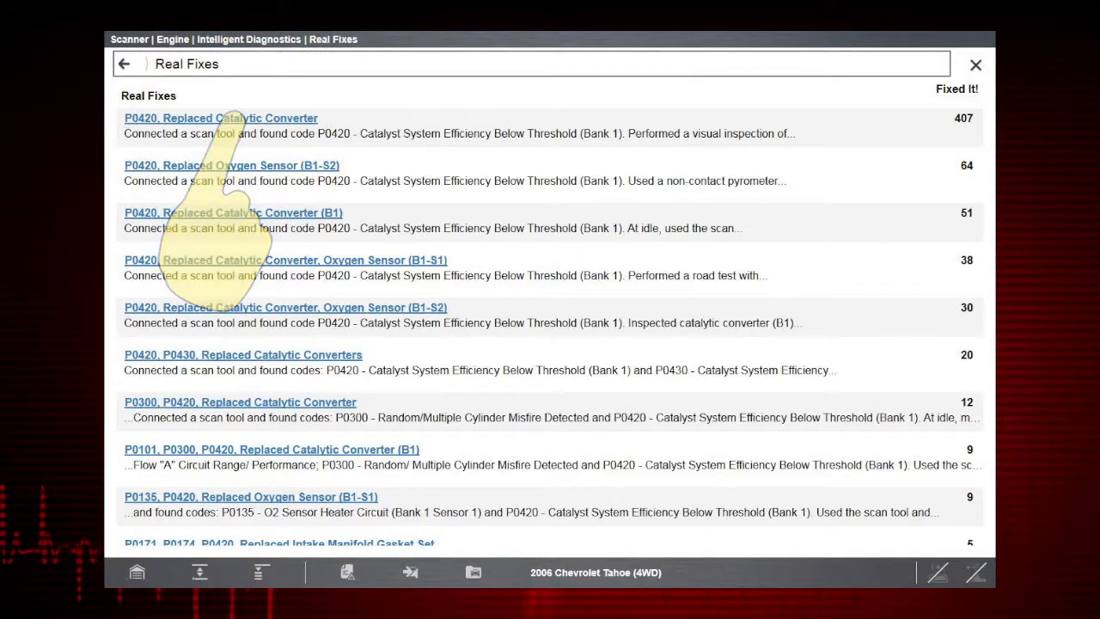
pyautogui.click(232, 118)
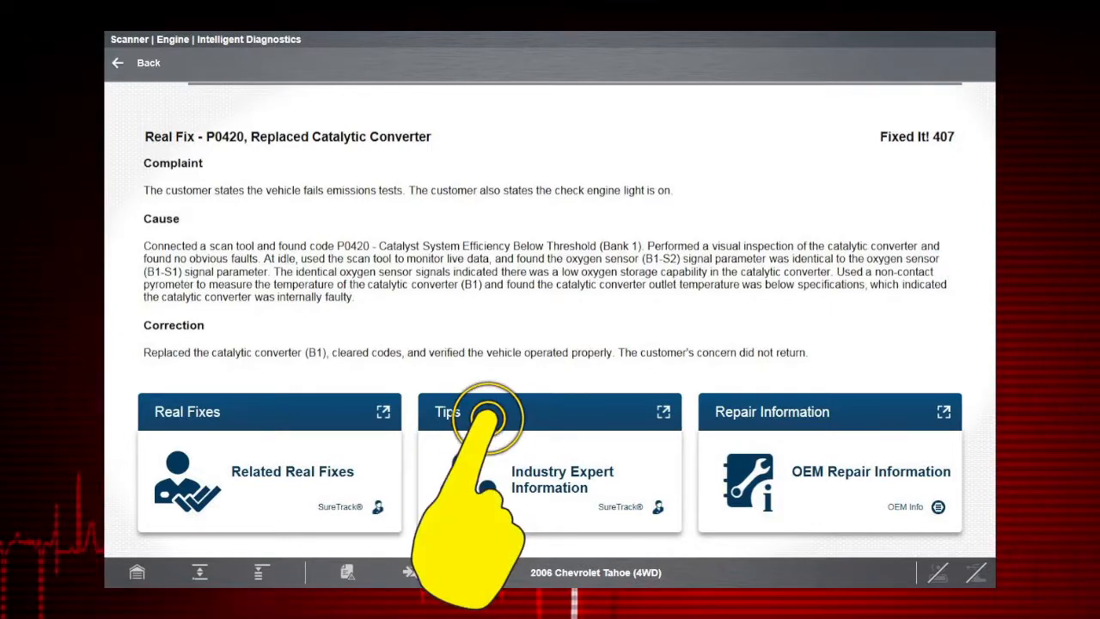
# Step: View the related Tips for P0420 and read the full P0420 tip
pyautogui.click(486, 415)
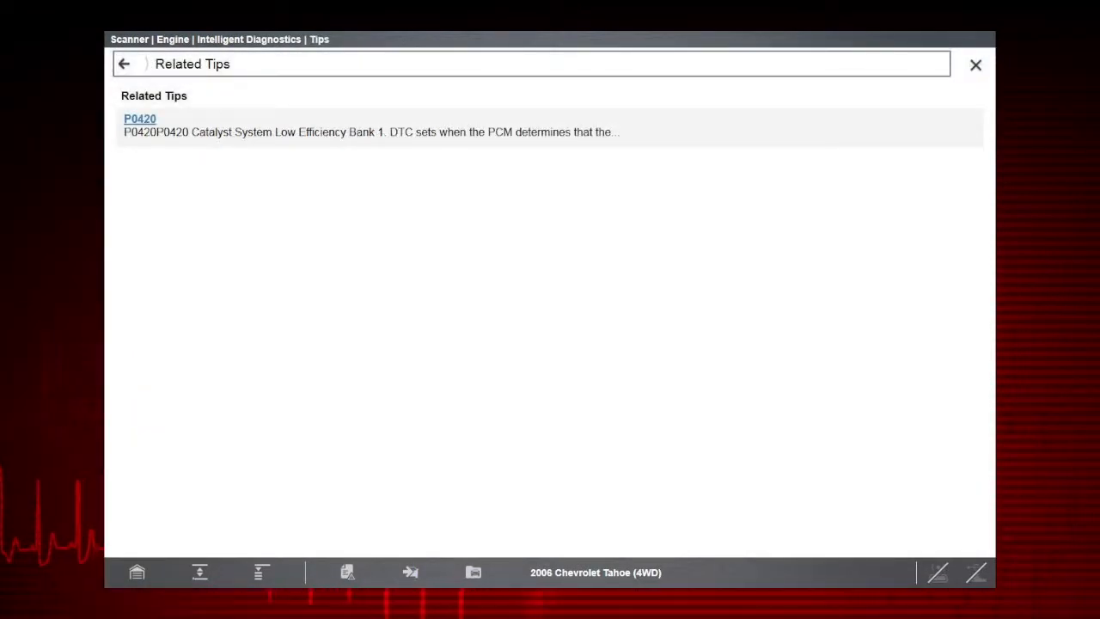
pyautogui.click(140, 119)
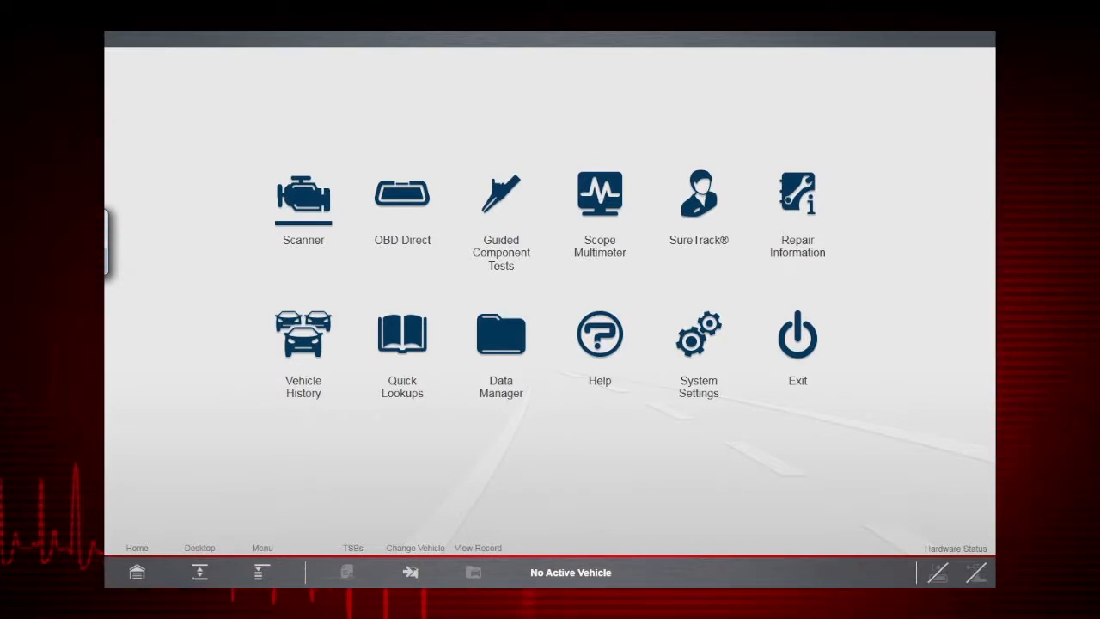
pyautogui.click(785, 216)
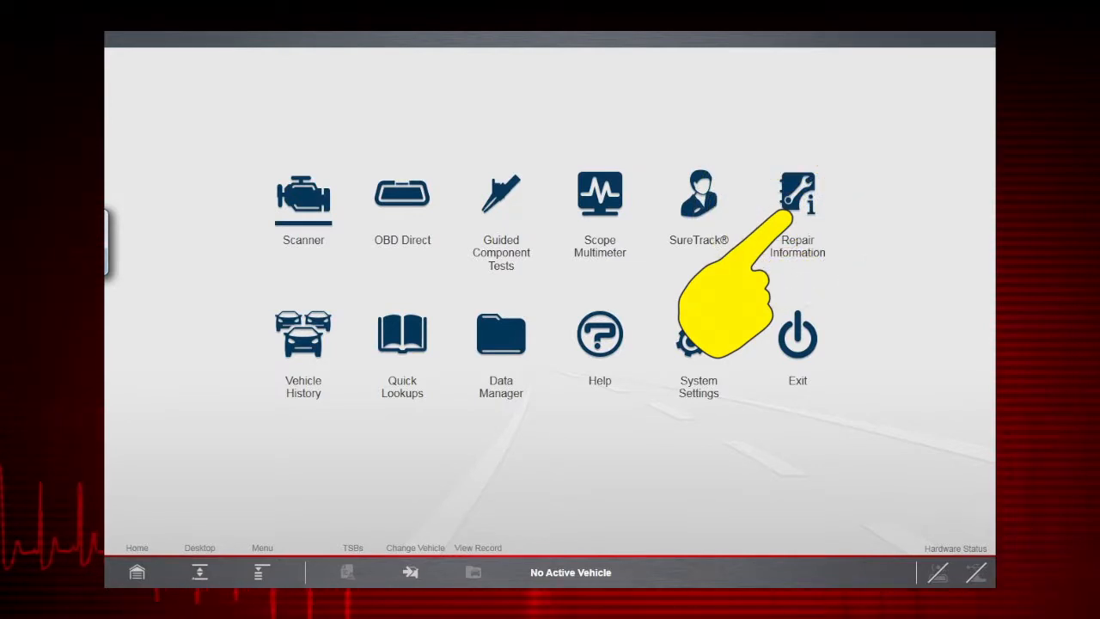